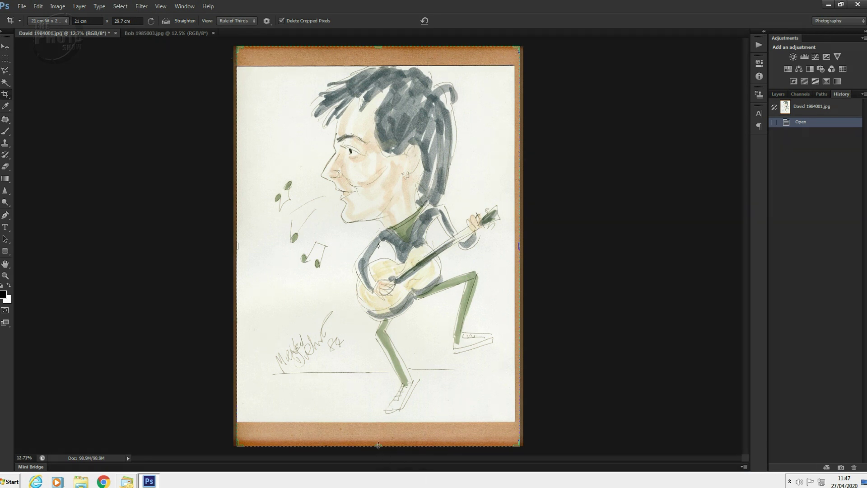
# Step: Crop the guitarist caricature scan at 21 × 29.7 cm to exclude the brown borders, shifting the picture slightly left within the crop frame
pyautogui.moveTo(378, 446); pyautogui.dragTo(377, 434)
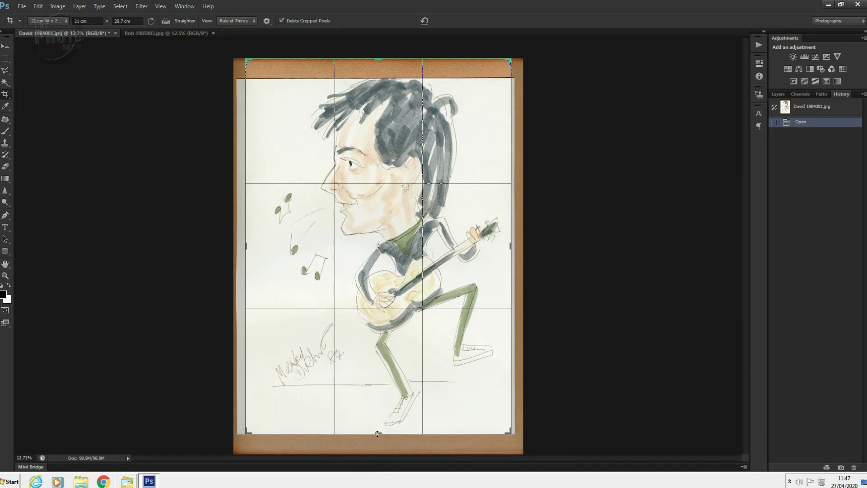
pyautogui.moveTo(377, 57); pyautogui.dragTo(380, 69)
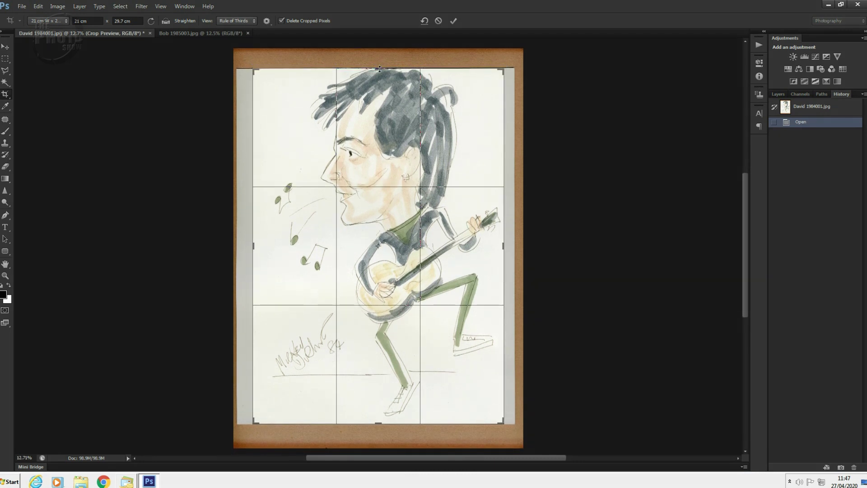
pyautogui.press('Left')
pyautogui.press('Left')
pyautogui.press('Left')
pyautogui.press('Left')
pyautogui.press('Left')
pyautogui.press('Left')
pyautogui.press('Left')
pyautogui.press('Left')
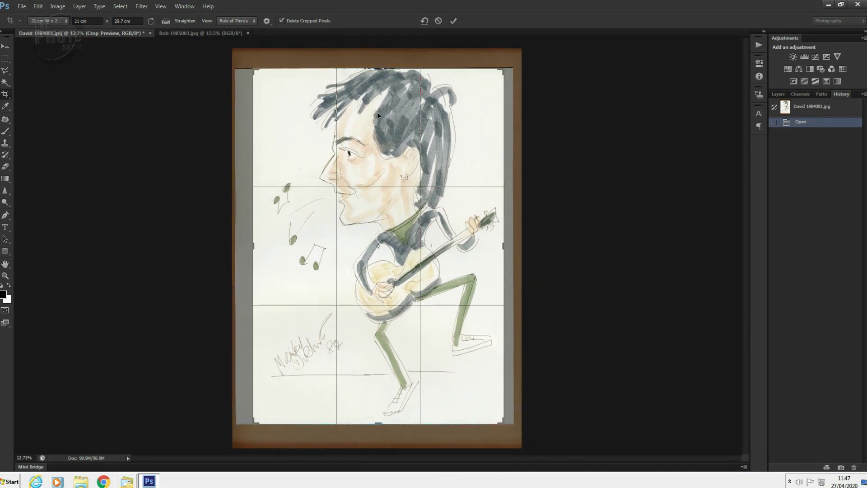
pyautogui.press('Left')
pyautogui.press('Left')
pyautogui.press('Left')
pyautogui.press('Left')
pyautogui.press('Left')
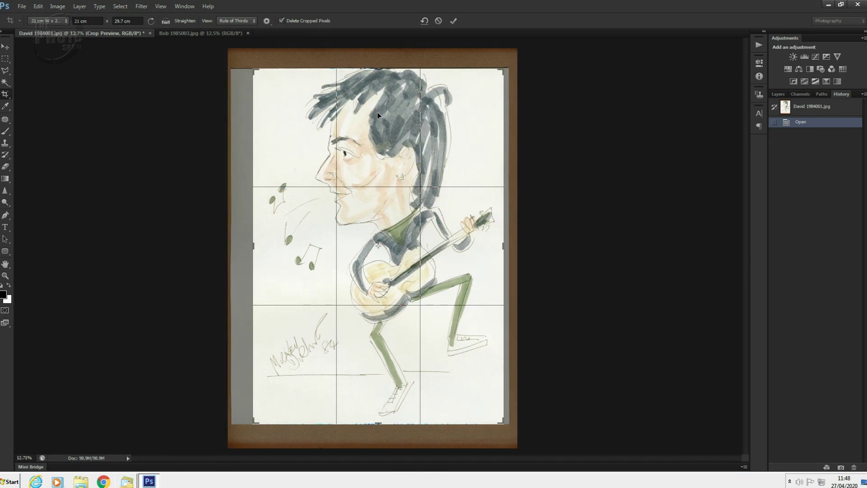
pyautogui.press('Return')
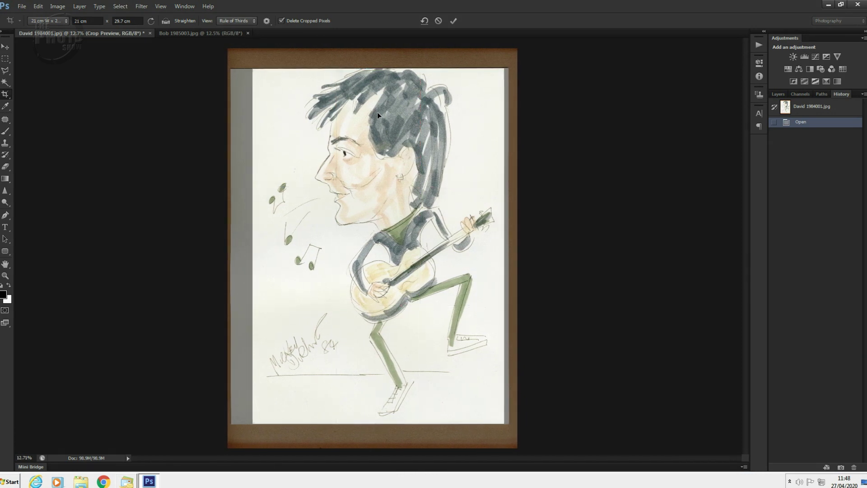
pyautogui.hotkey('ctrl', '0')
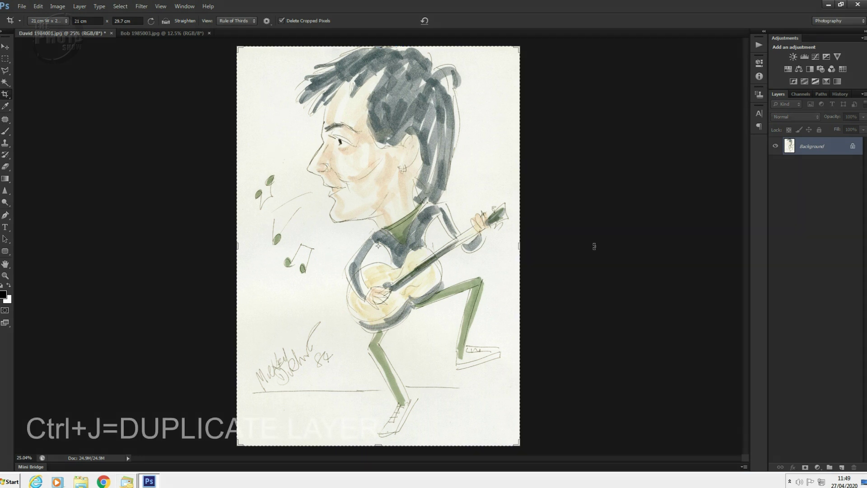
# Step: Duplicate the background layer and use Curves on the copy to set the black point to input 61 and the white point to 248
pyautogui.hotkey('ctrl', 'j')
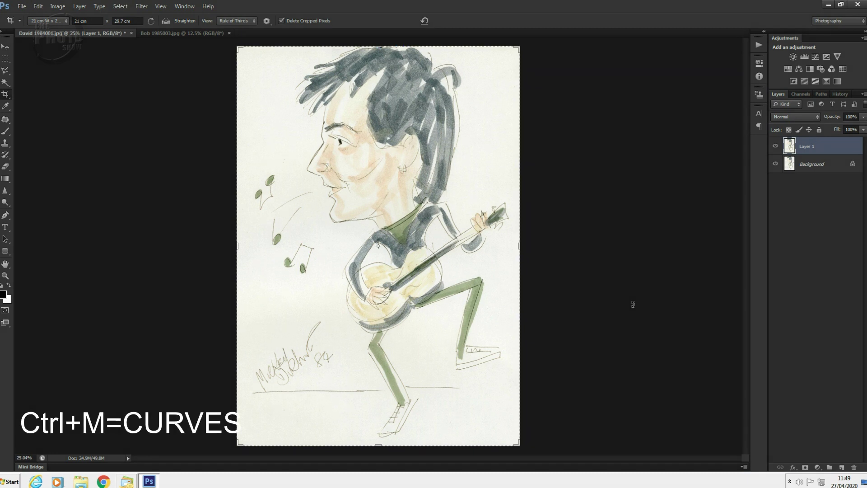
pyautogui.hotkey('ctrl', 'm')
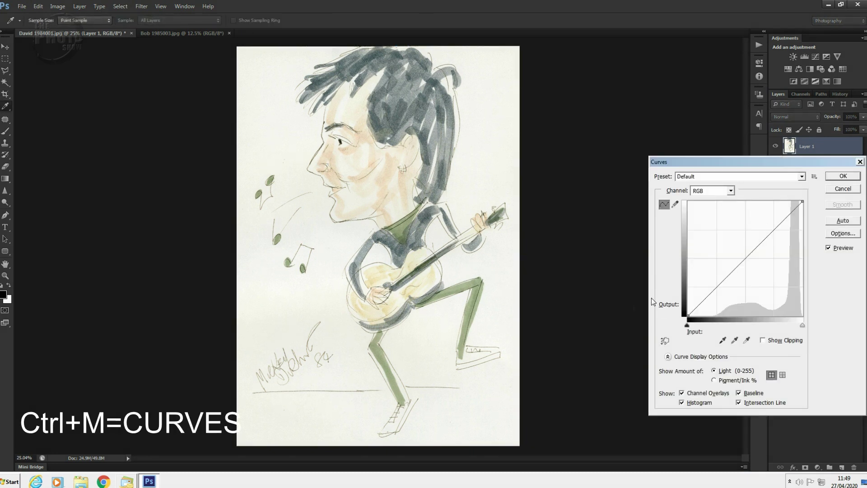
pyautogui.moveTo(743, 162); pyautogui.dragTo(642, 156)
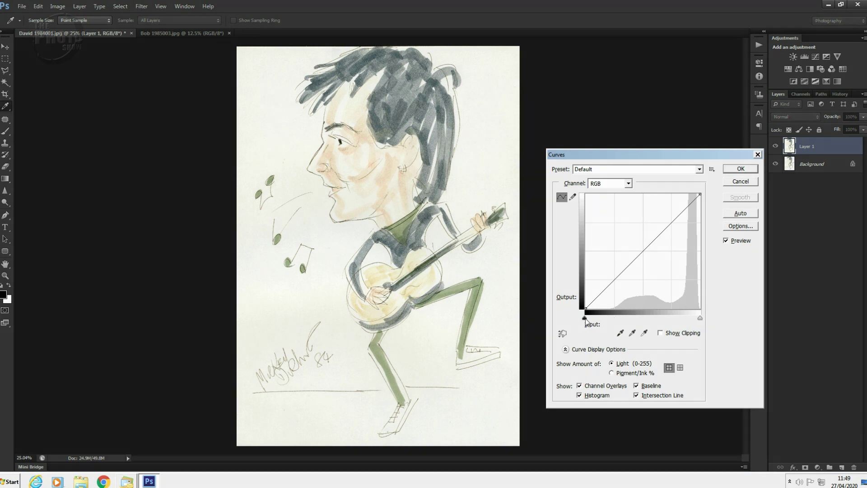
pyautogui.moveTo(585, 318); pyautogui.dragTo(613, 327)
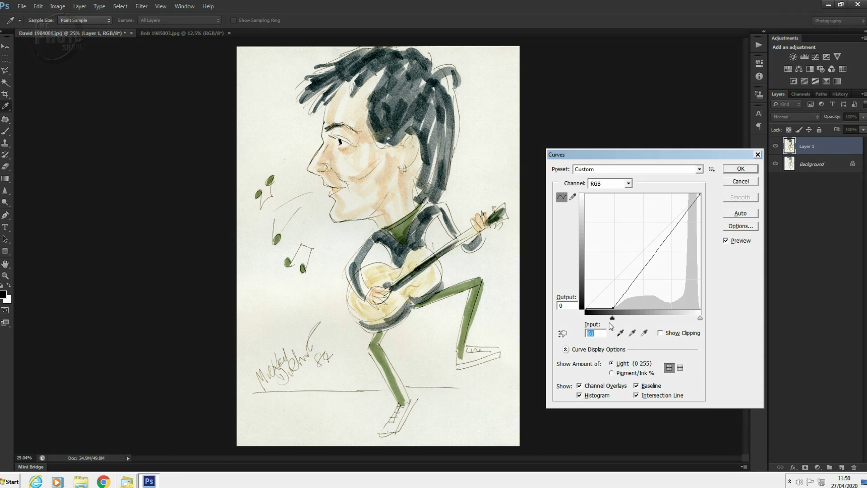
pyautogui.click(700, 318)
pyautogui.moveTo(701, 319); pyautogui.dragTo(698, 320)
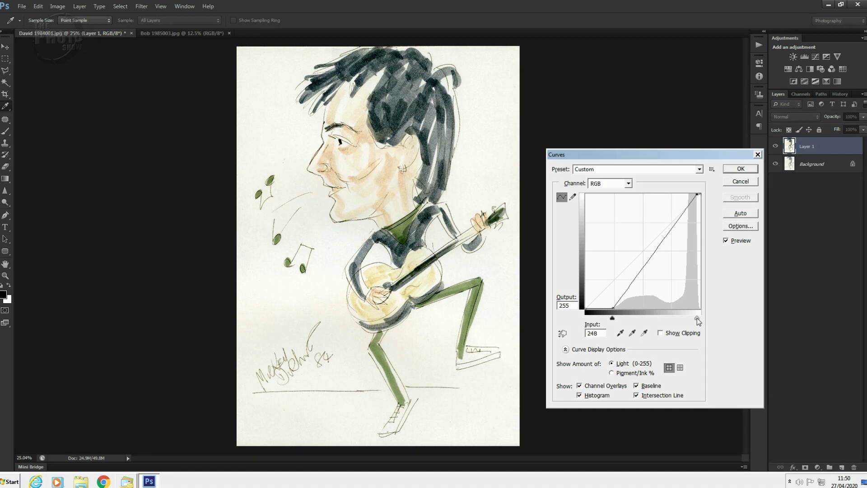
pyautogui.moveTo(698, 321); pyautogui.dragTo(699, 320)
# Step: Add a curve point at input 115, output 65, apply the Curves adjustment, and compare the adjusted layer with the original
pyautogui.click(636, 278)
pyautogui.moveTo(636, 278); pyautogui.dragTo(638, 279)
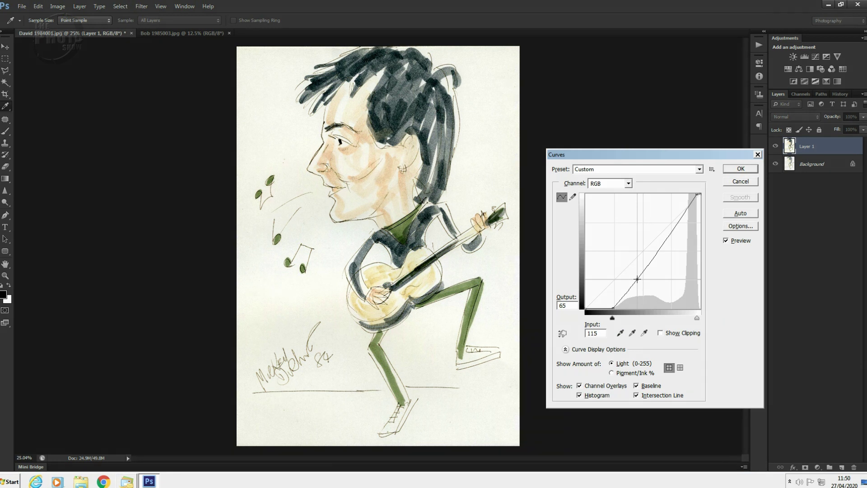
pyautogui.moveTo(637, 279); pyautogui.dragTo(637, 279)
pyautogui.click(741, 169)
pyautogui.press('c')
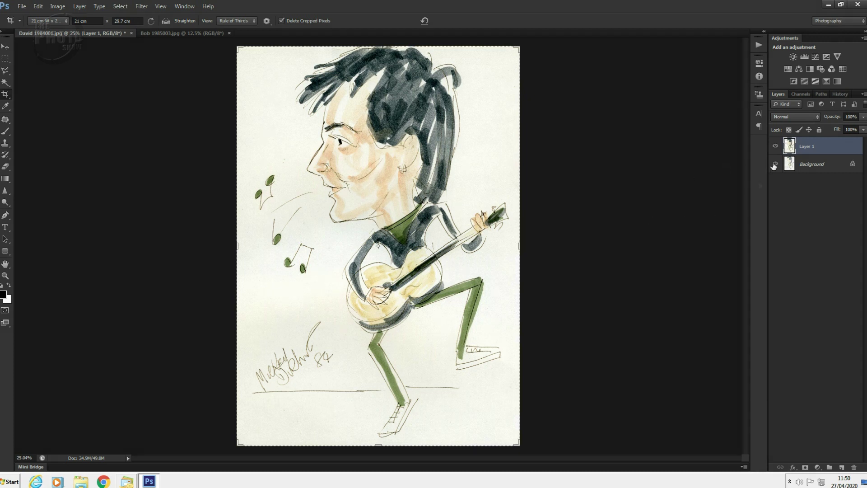
pyautogui.click(775, 148)
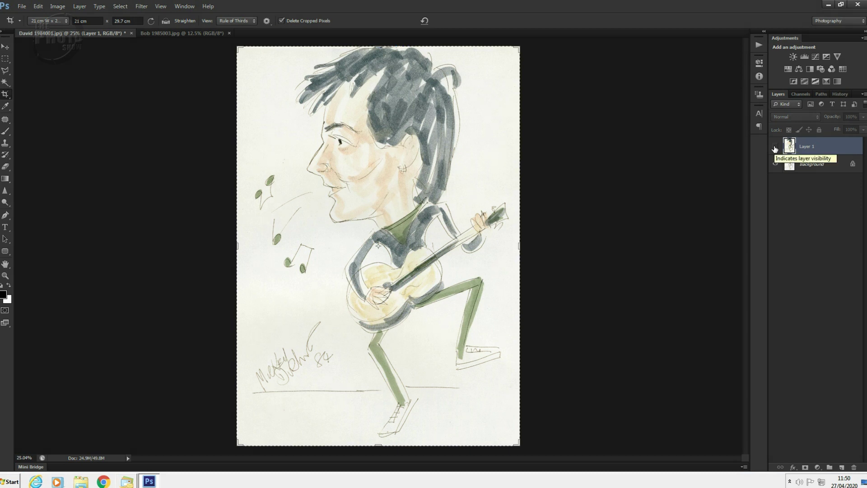
pyautogui.click(775, 148)
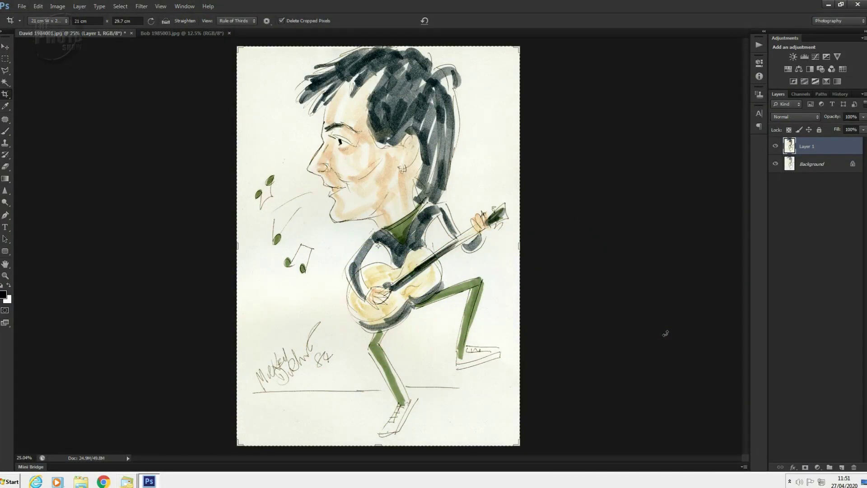
# Step: Merge the visible layers and save the guitarist drawing as a JPEG with 2020 appended to its file name, closing the document
pyautogui.hotkey('ctrl', 'shift', 'e')
pyautogui.hotkey('ctrl', 'shift', 's')
pyautogui.press('End')
pyautogui.write('2020')
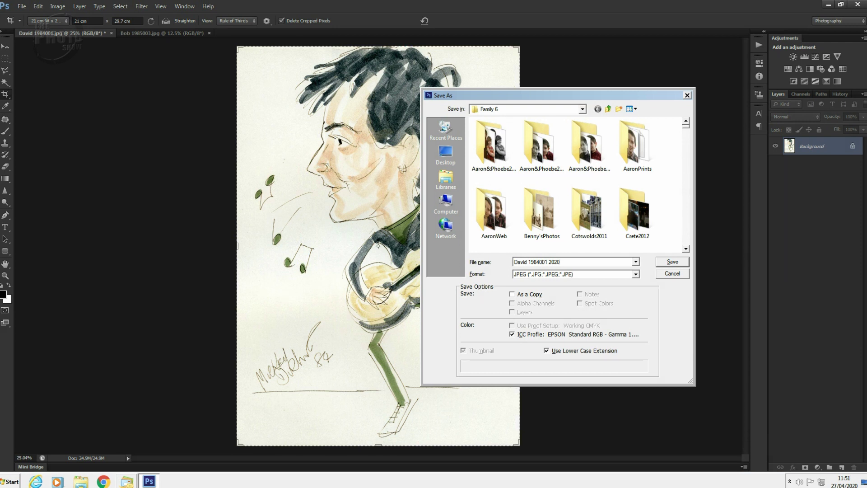
pyautogui.press('Return')
pyautogui.press('Return')
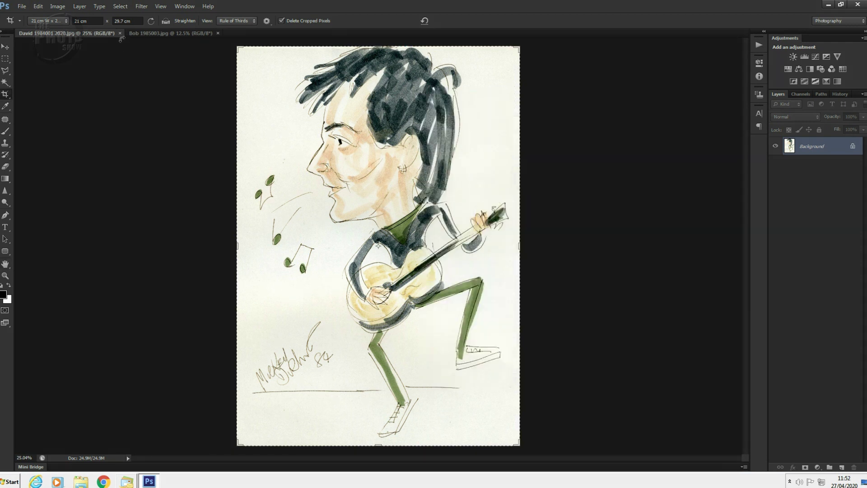
pyautogui.click(120, 33)
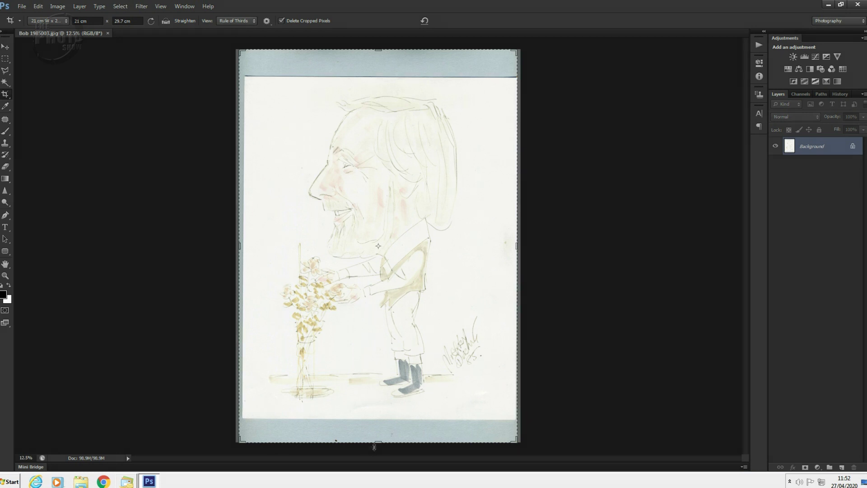
# Step: Crop the faded gardener caricature scan at 21 × 29.7 cm so the blue-grey borders are excluded
pyautogui.moveTo(378, 441); pyautogui.dragTo(382, 428)
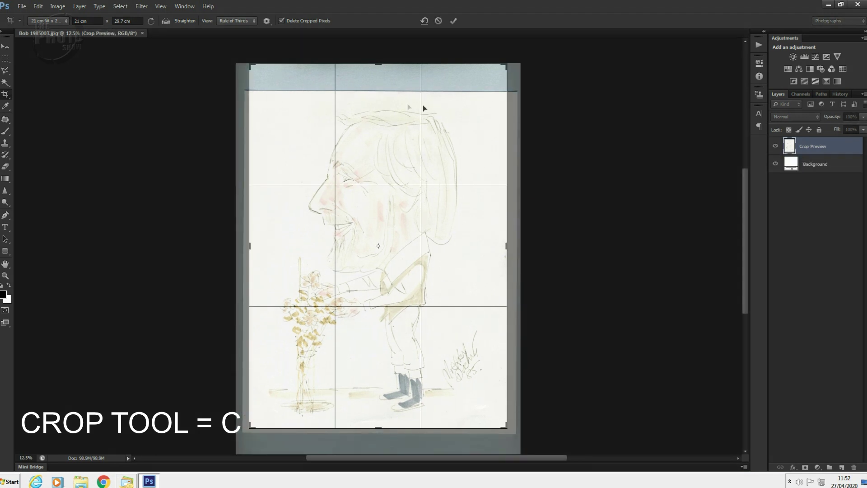
pyautogui.moveTo(379, 66); pyautogui.dragTo(381, 83)
pyautogui.moveTo(399, 154); pyautogui.dragTo(399, 158)
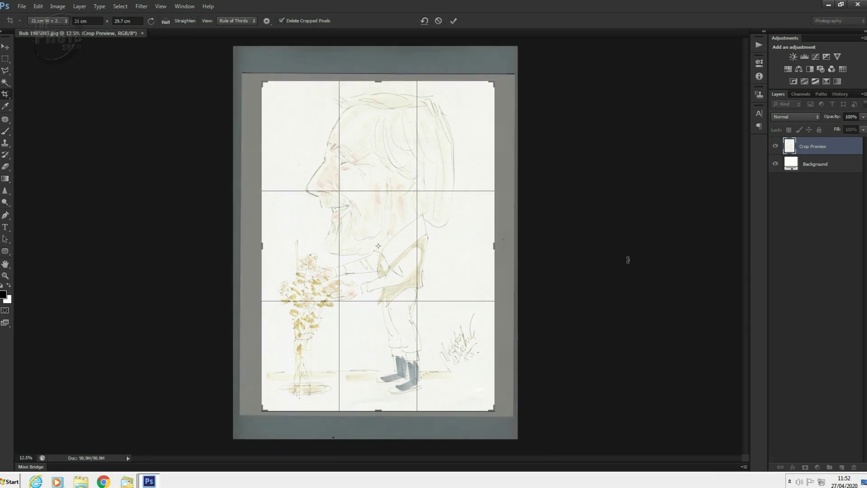
pyautogui.press('Return')
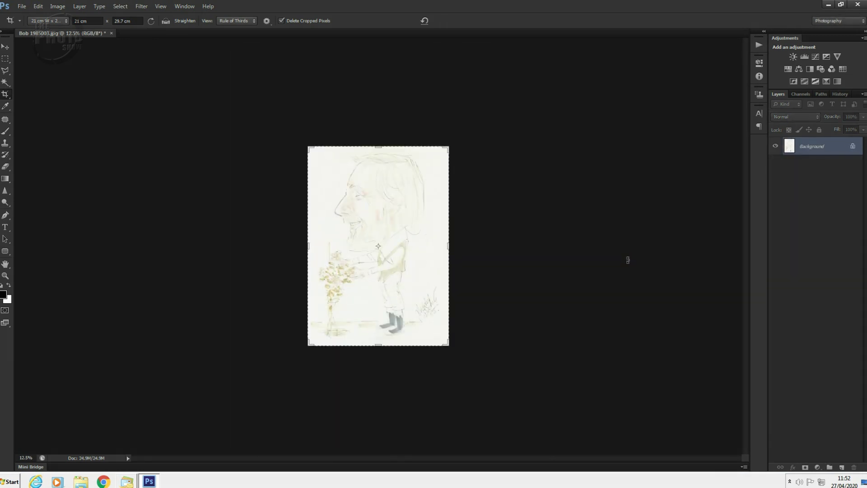
pyautogui.hotkey('ctrl', '0')
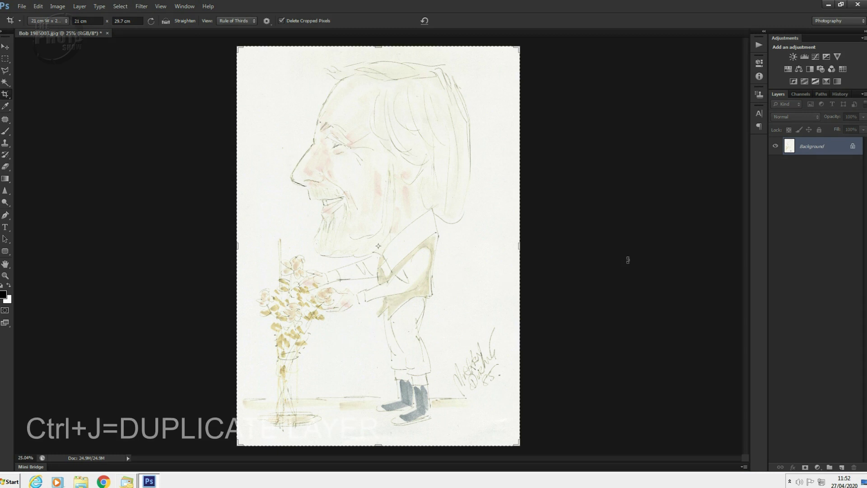
# Step: Duplicate the background layer and add a Curves adjustment layer with a strongly raised black point and the white point at input 249
pyautogui.hotkey('ctrl', 'j')
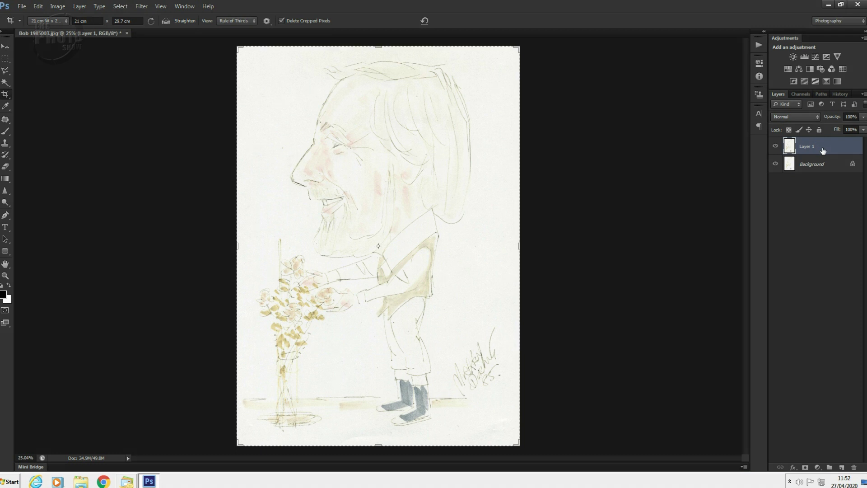
pyautogui.click(816, 57)
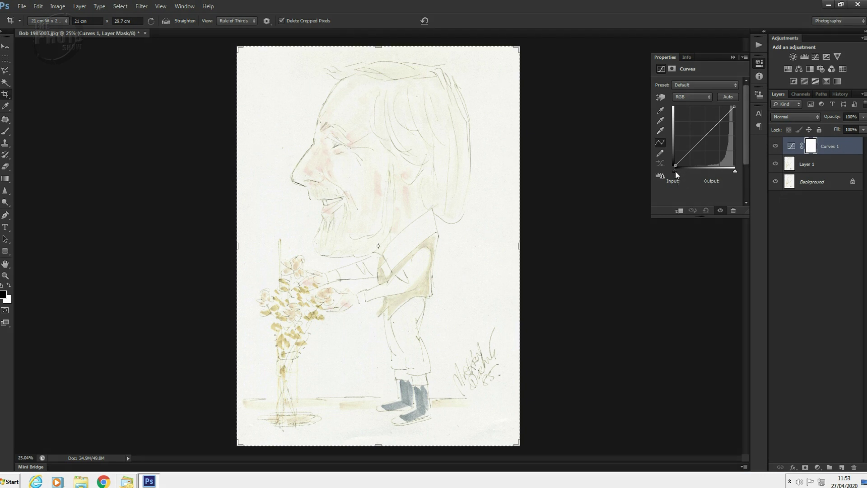
pyautogui.moveTo(675, 171); pyautogui.dragTo(735, 175)
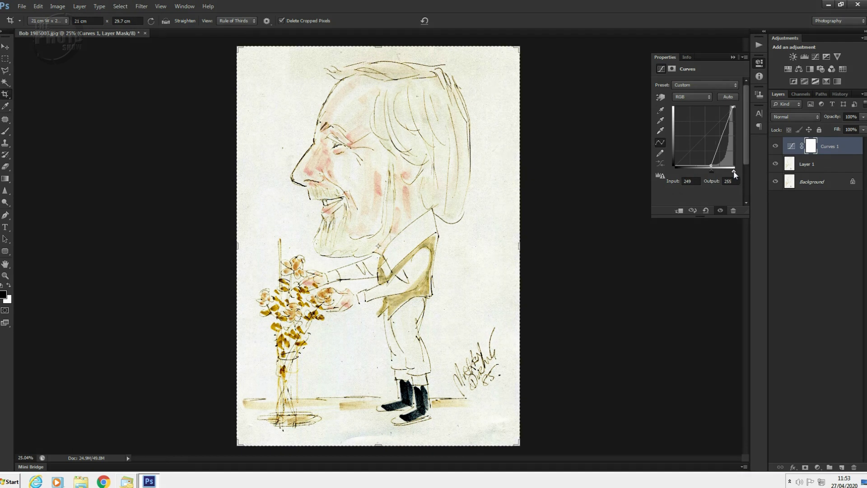
# Step: Add a curve point at input 184, output 59, set the white point to input 245, and compare the drawing with and without the adjustment
pyautogui.click(718, 151)
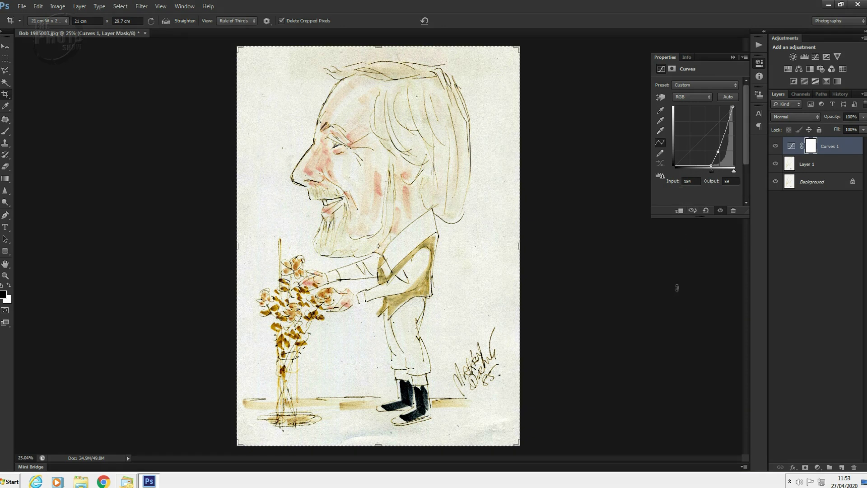
pyautogui.click(733, 107)
pyautogui.moveTo(734, 107); pyautogui.dragTo(732, 106)
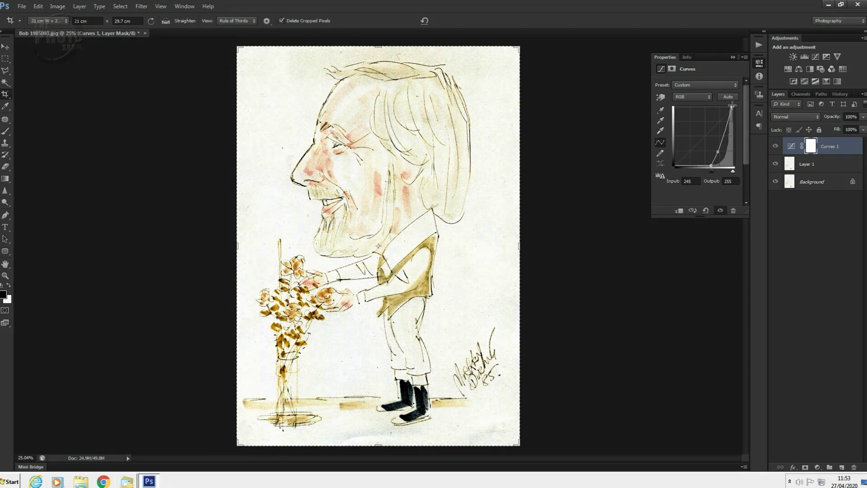
pyautogui.click(733, 57)
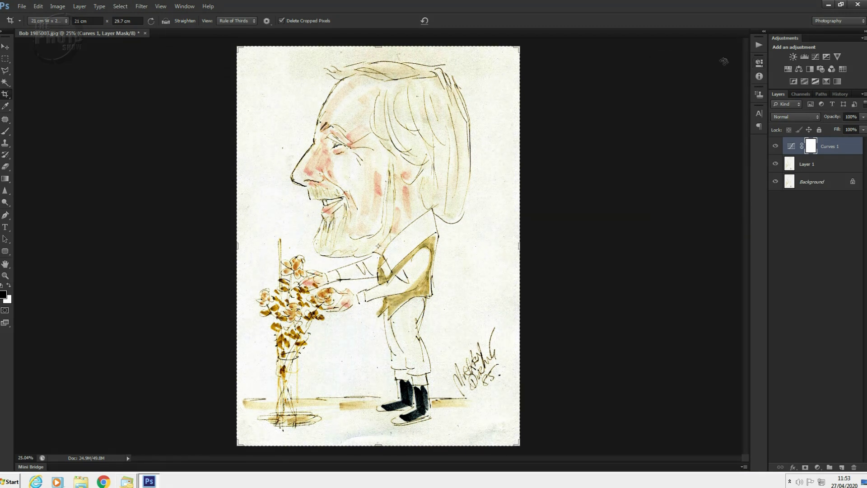
pyautogui.click(776, 147)
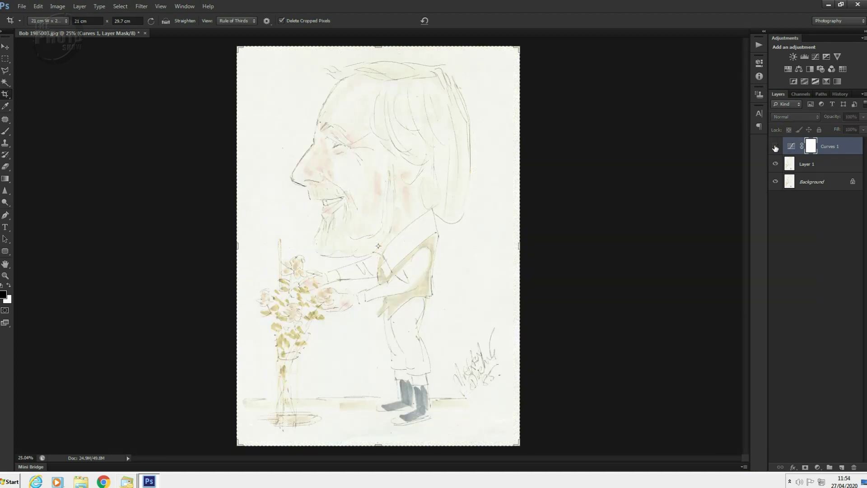
pyautogui.click(775, 147)
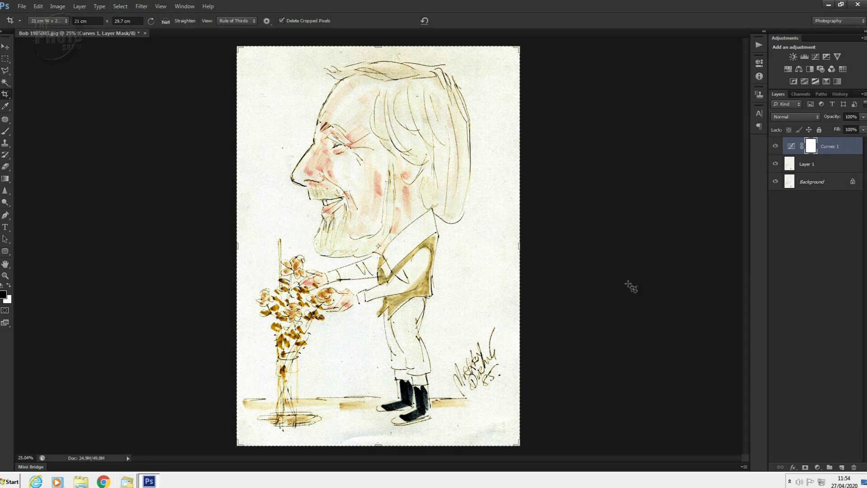
# Step: Merge the visible layers and save the gardener drawing as a JPEG in the Family 6 folder with 2020 appended to its file name
pyautogui.hotkey('ctrl', 'shift', 'e')
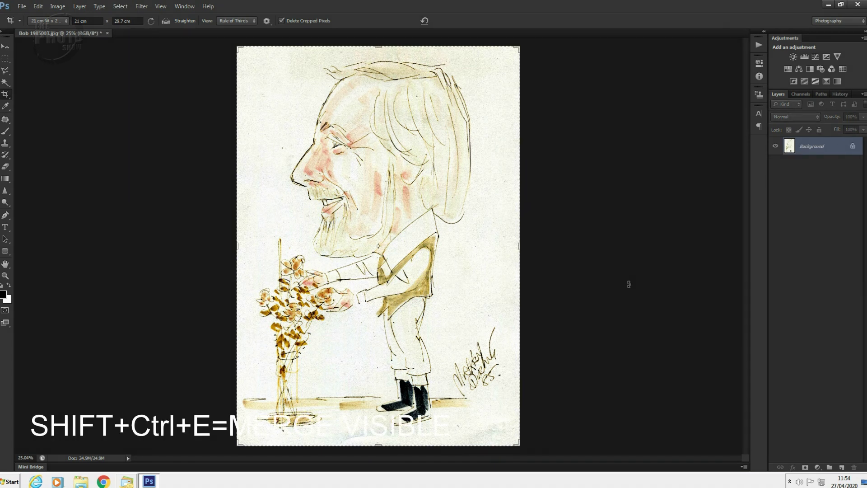
pyautogui.hotkey('ctrl', 'shift', 's')
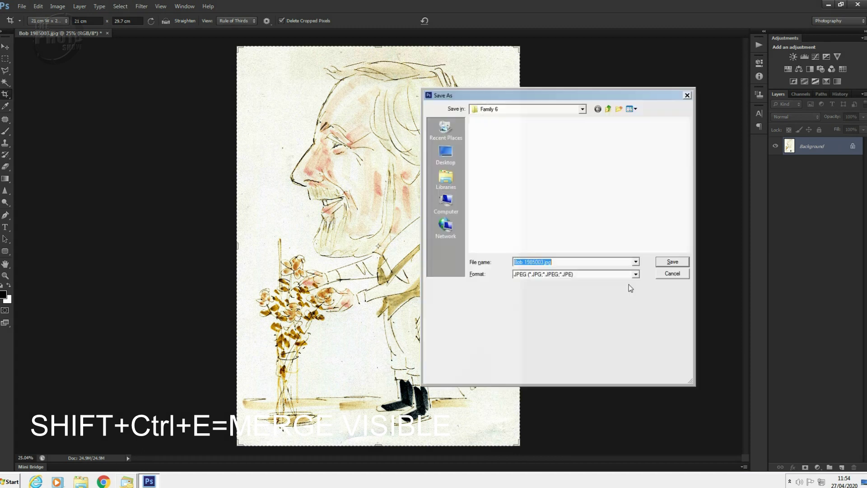
pyautogui.moveTo(558, 260); pyautogui.dragTo(542, 259)
pyautogui.write('2020')
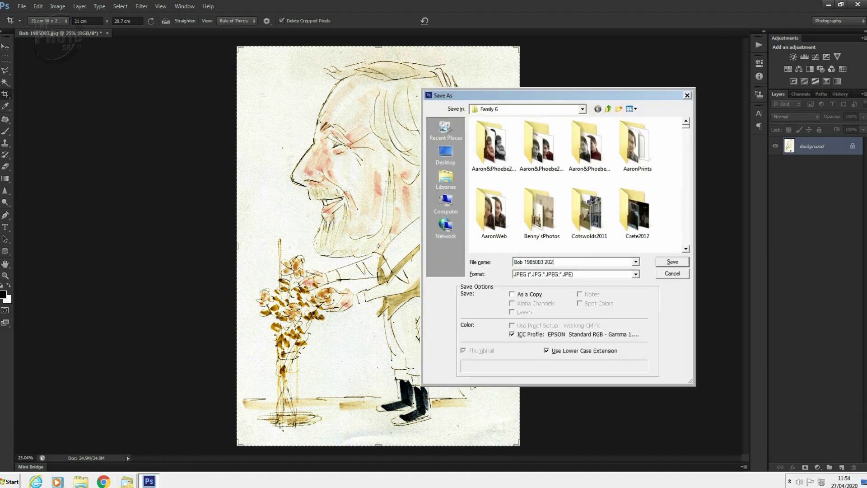
pyautogui.click(673, 265)
pyautogui.click(643, 175)
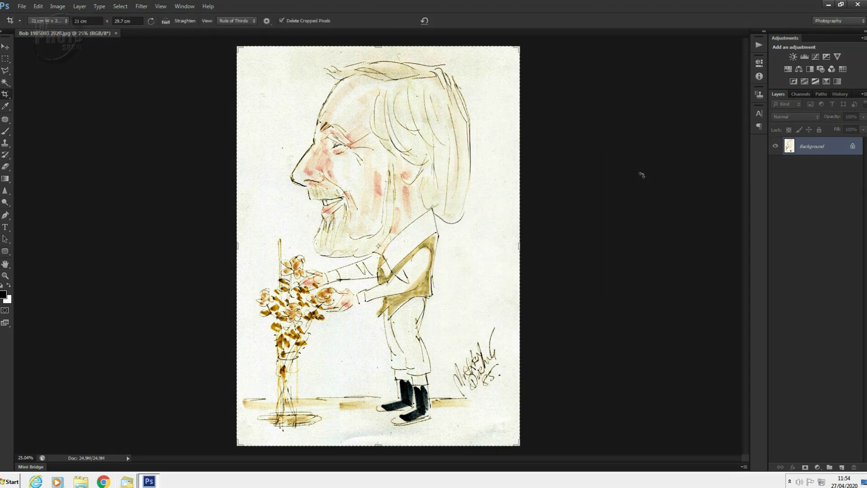